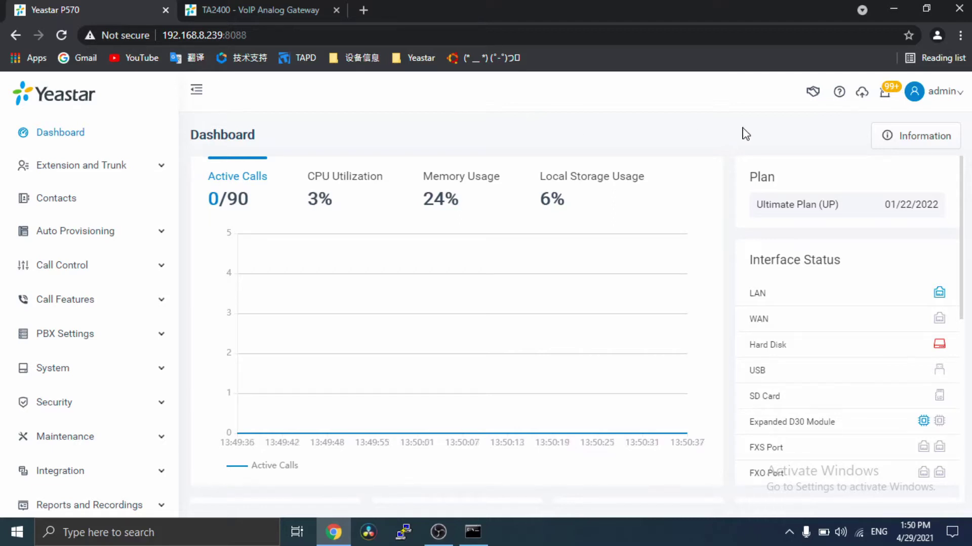
- Compare the PBX's LAN IP address and subnet mask with the TA2400 gateway's IP settings
click(886, 133)
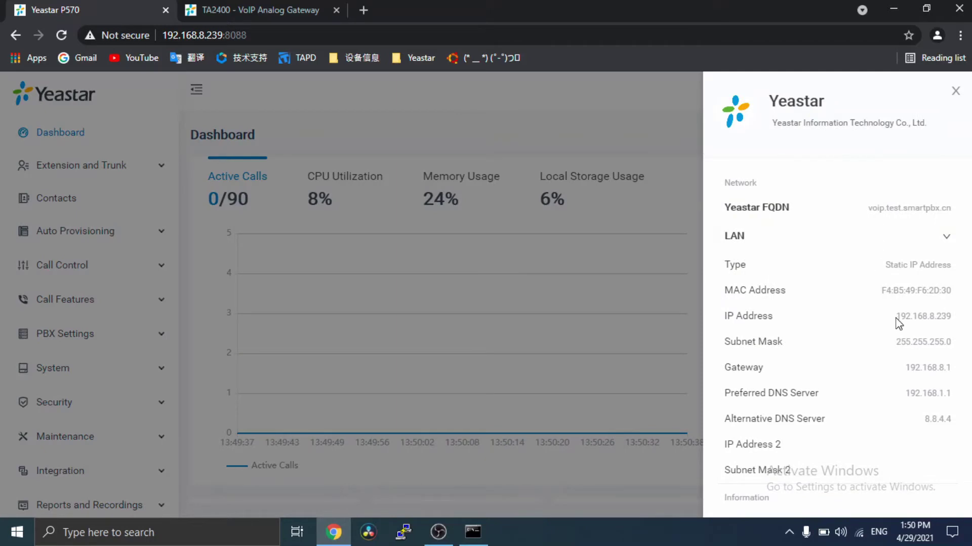
drag(896, 318, 954, 321)
drag(906, 342, 943, 343)
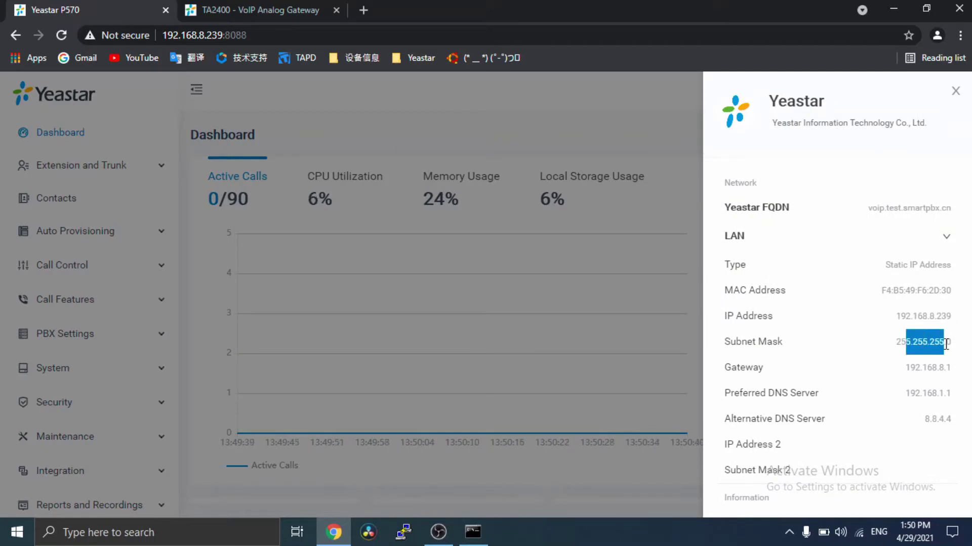
click(192, 7)
click(610, 239)
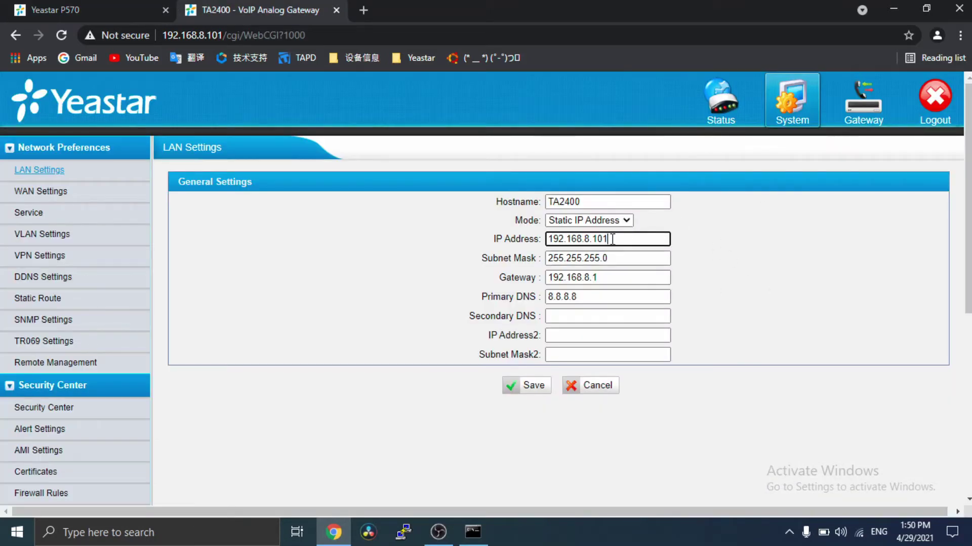
double_click(611, 239)
key(Tab)
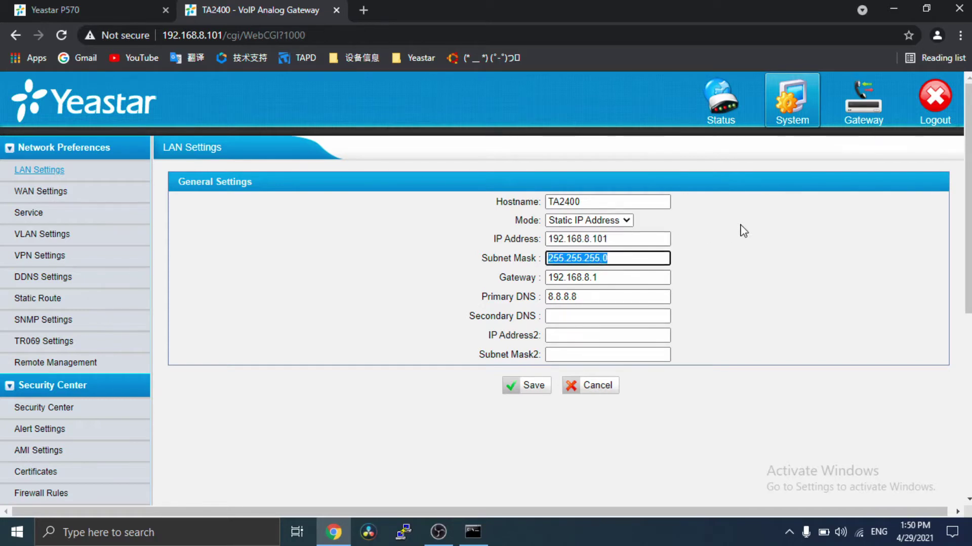
click(743, 231)
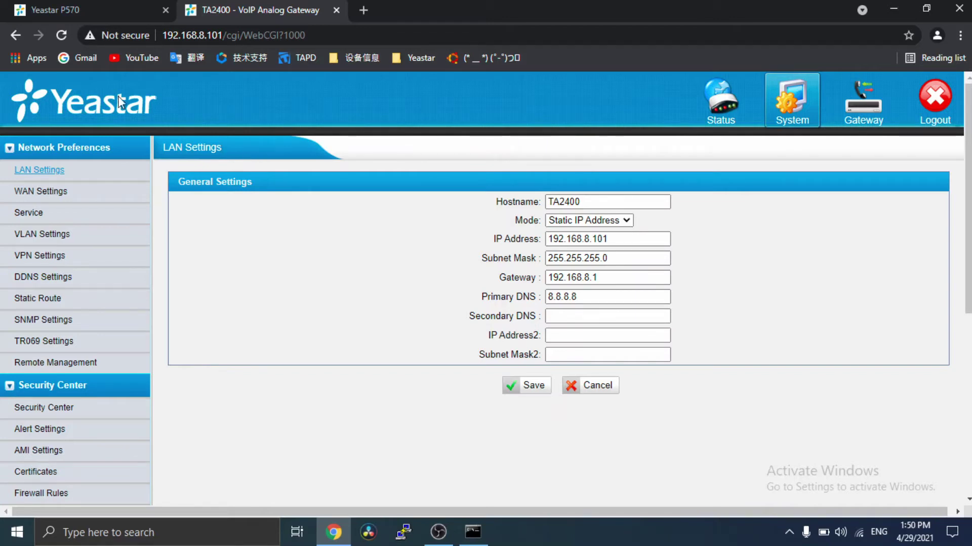
- Close the PBX network information and go to Auto Provisioning > Gateways
click(115, 10)
click(459, 135)
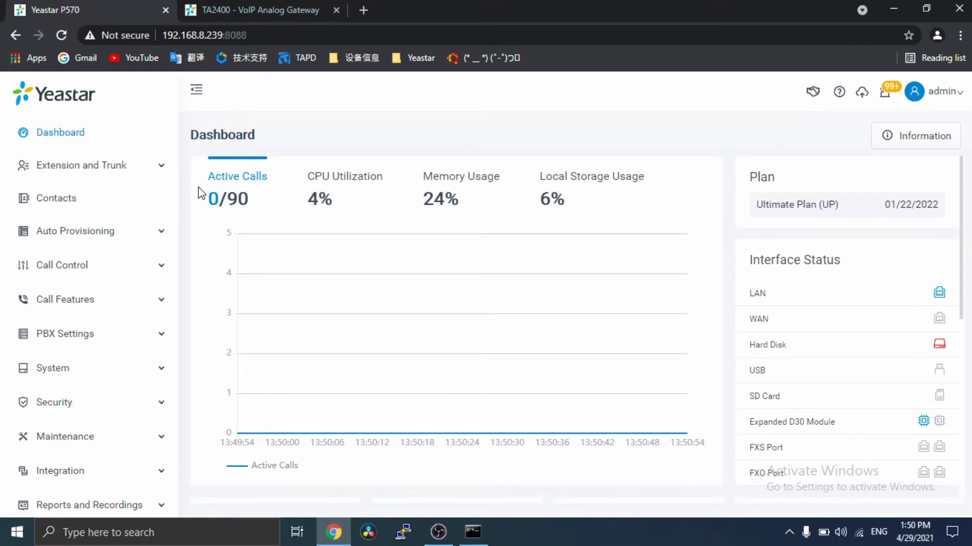
click(96, 244)
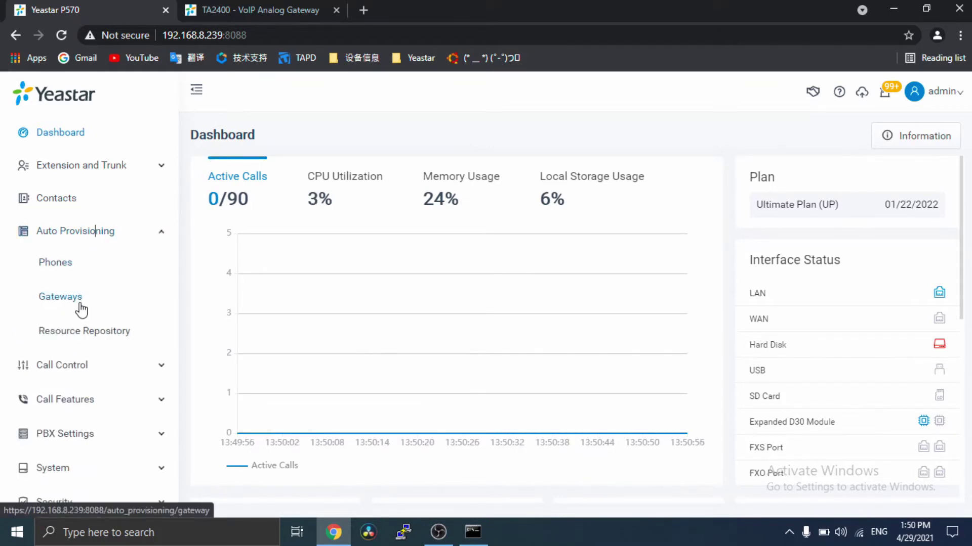
click(80, 301)
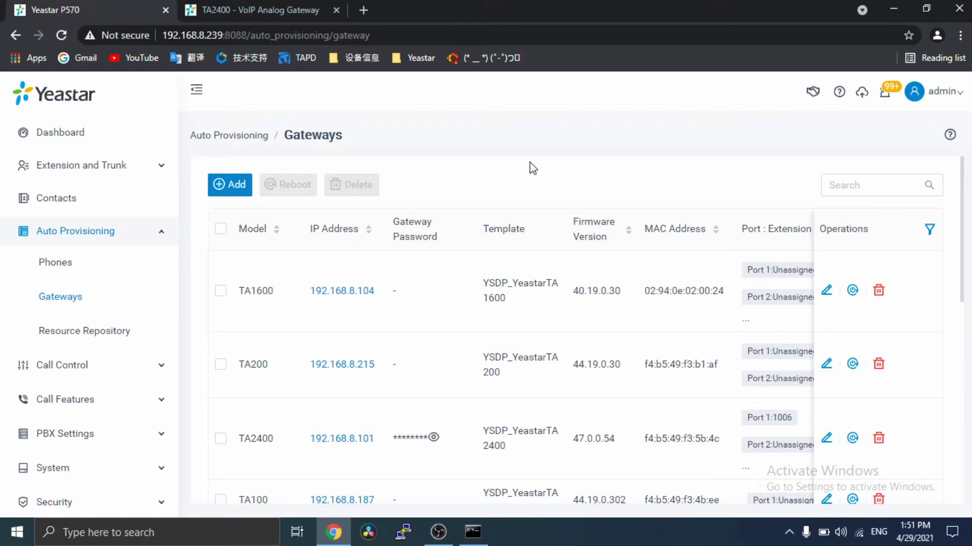
- Search '101', edit the TA2400 gateway, and reselect the YSDP_YeastarTA2400 template
click(876, 177)
text(101)
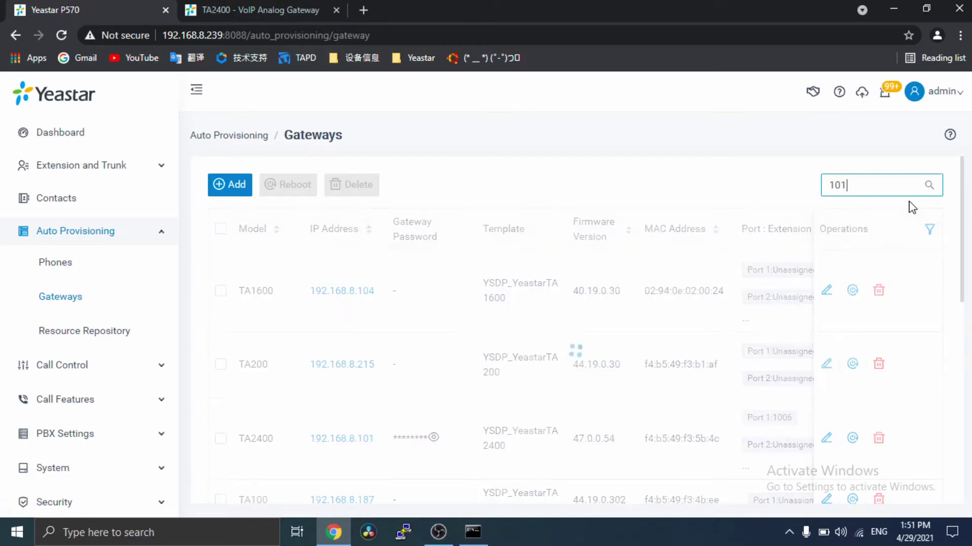
click(830, 293)
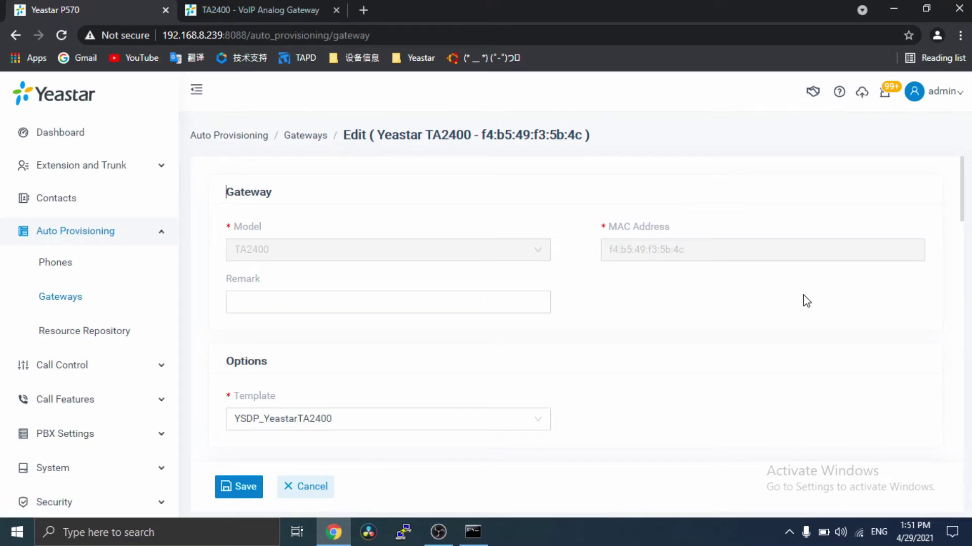
scroll(806, 301, down, 2)
scroll(805, 302, down, 3)
scroll(806, 301, up, 5)
click(413, 422)
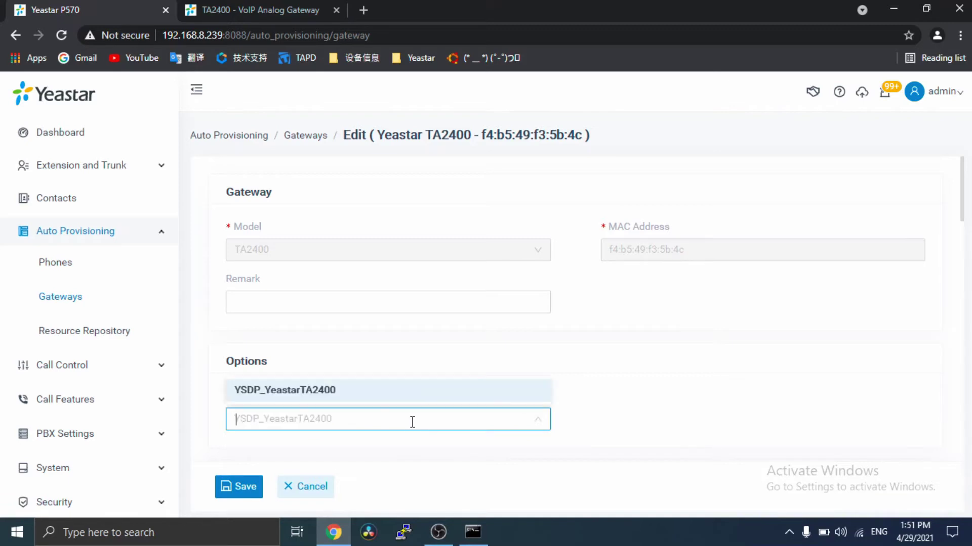
click(355, 398)
- Re-enable Port 1 and set its extension to 1007
scroll(652, 361, down, 4)
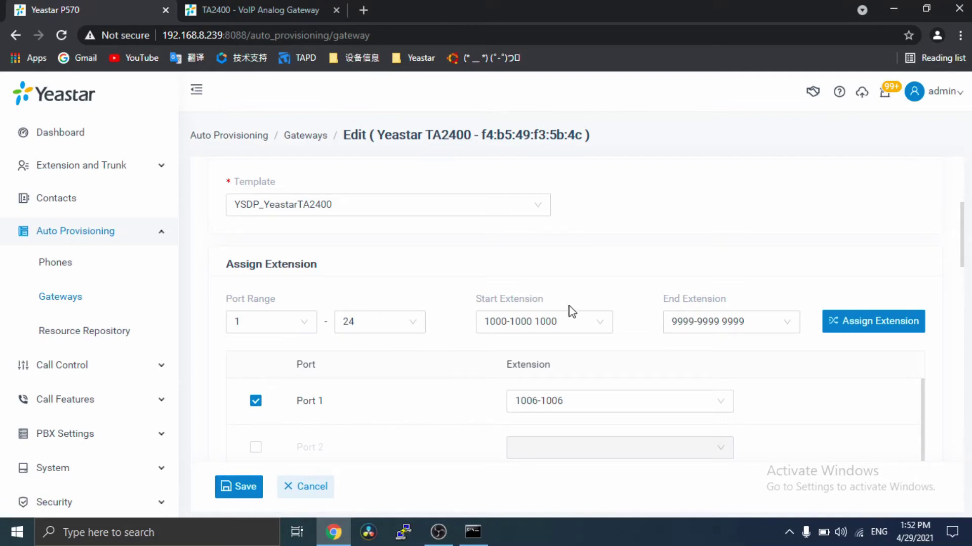
scroll(531, 310, down, 3)
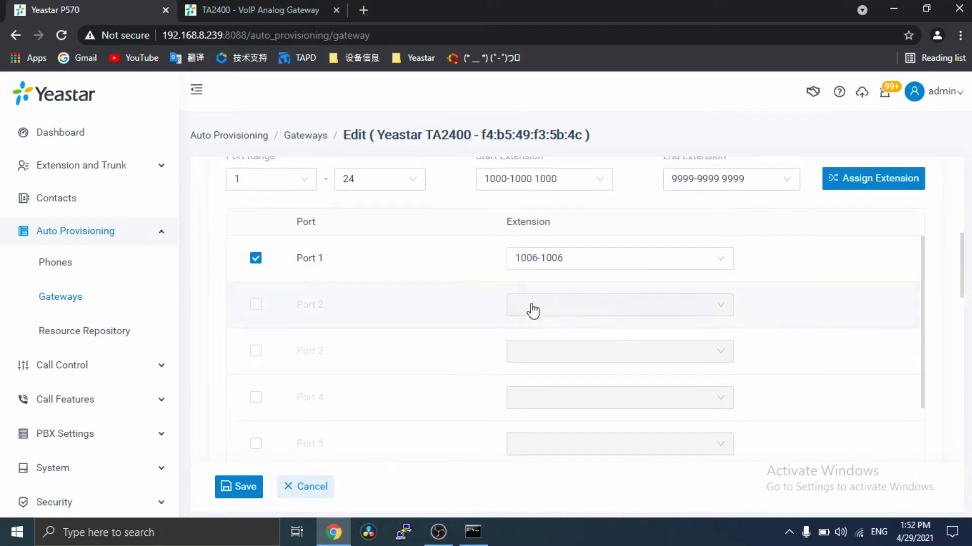
click(256, 261)
click(259, 265)
click(646, 262)
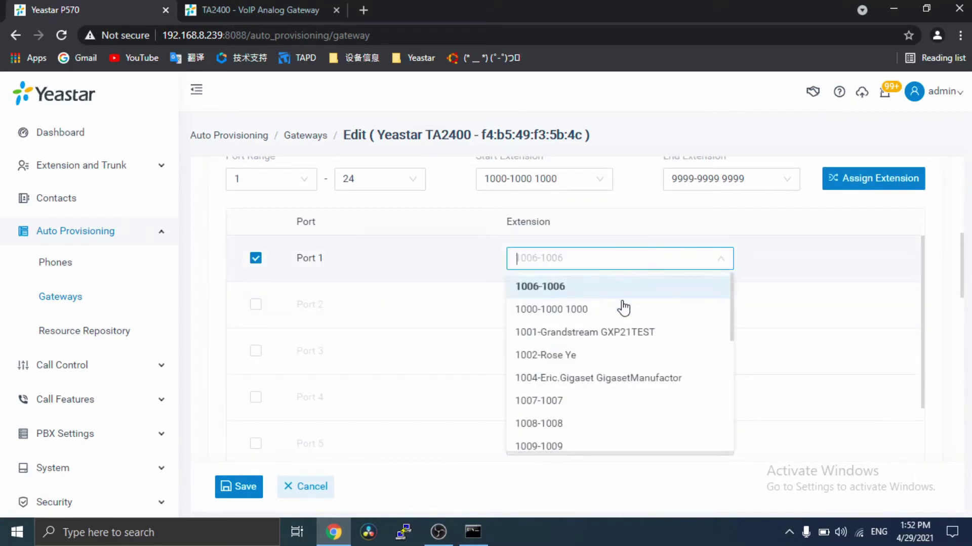
click(586, 401)
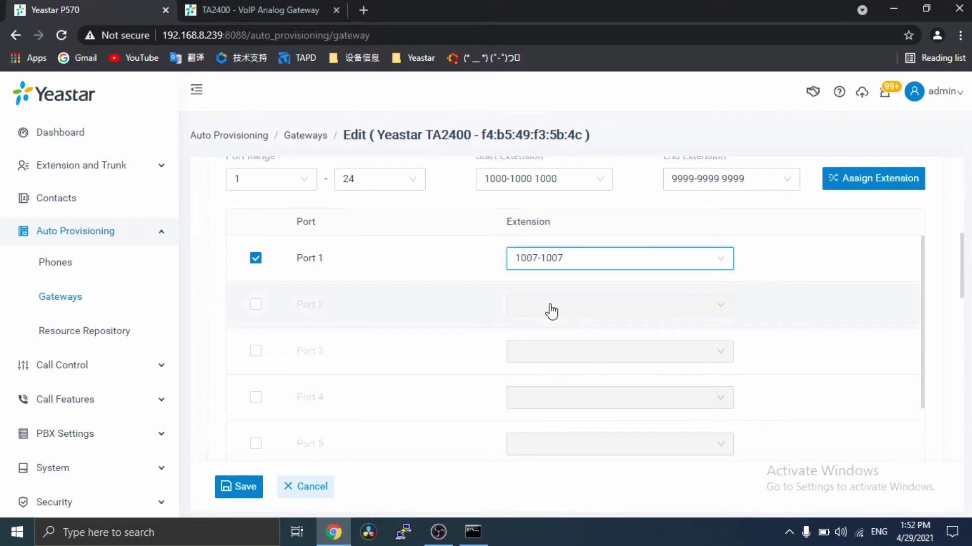
- Set port range 1–2 with extensions 1007-1007 to 1008-1008 and assign them
scroll(552, 310, up, 3)
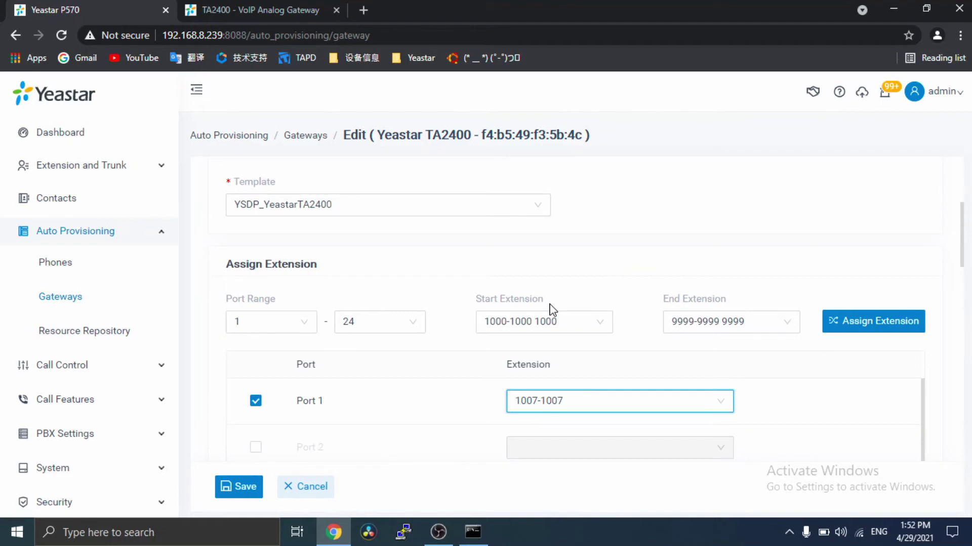
click(402, 326)
text(4)
scroll(400, 334, down, 1)
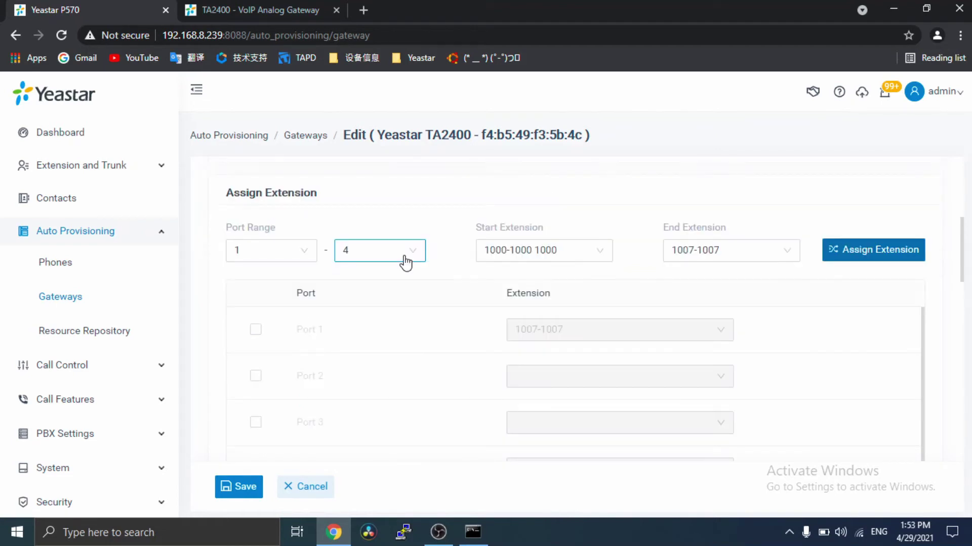
click(405, 258)
click(372, 304)
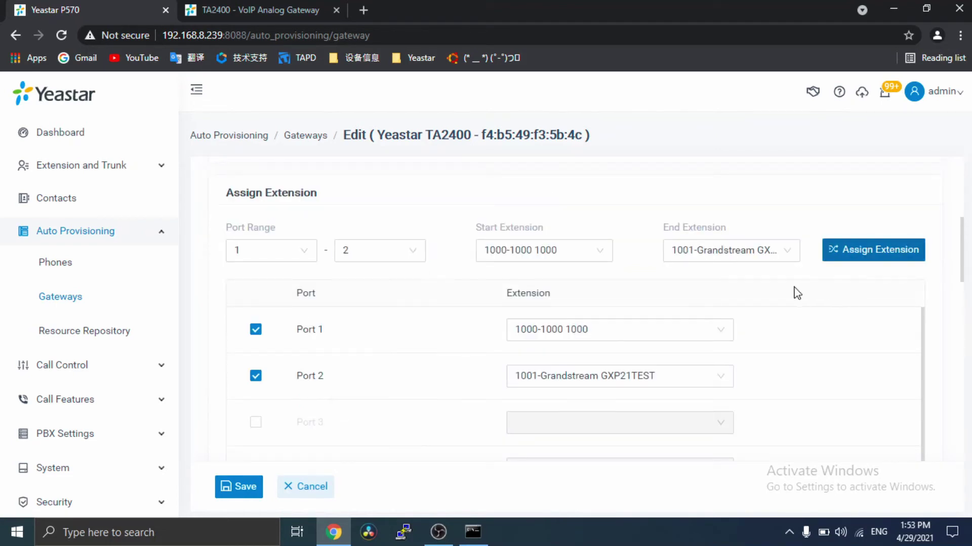
click(586, 250)
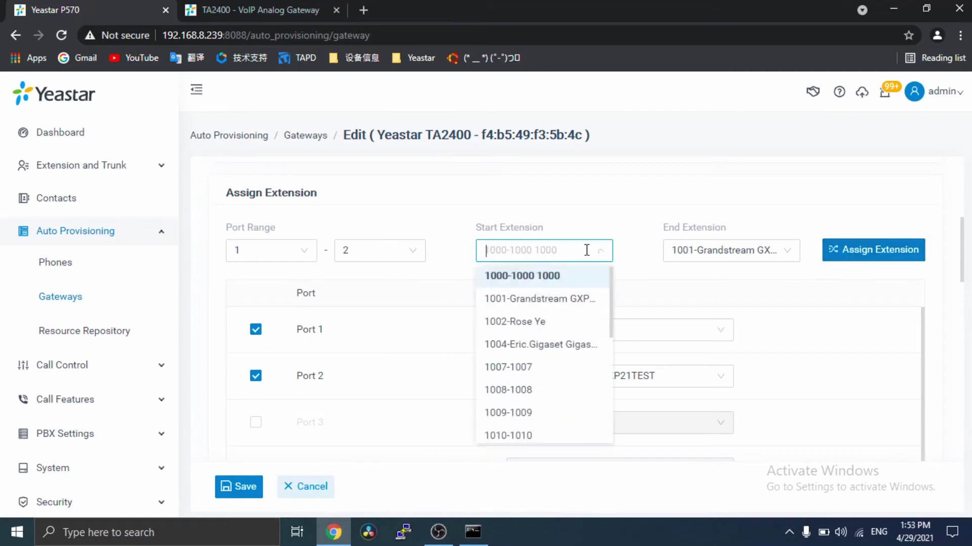
click(549, 377)
click(764, 250)
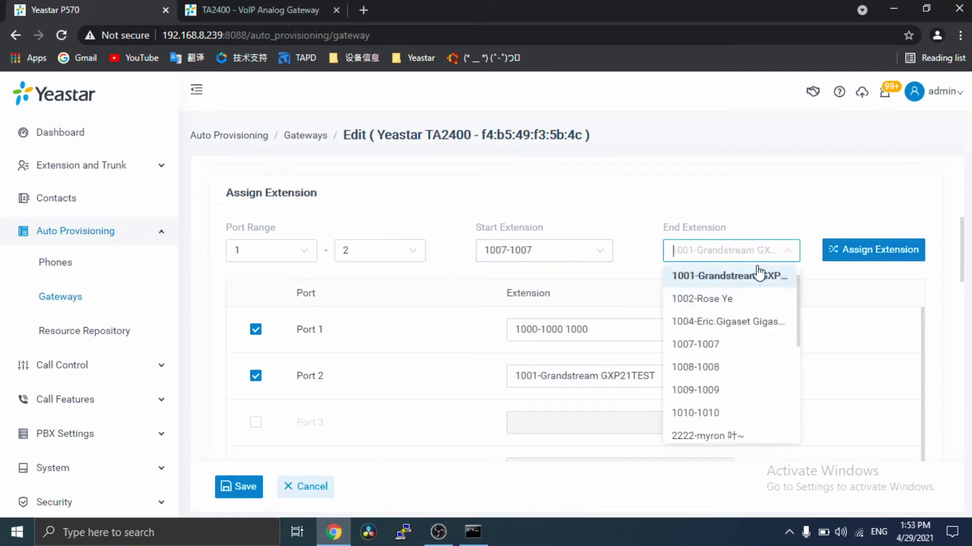
click(715, 367)
click(889, 251)
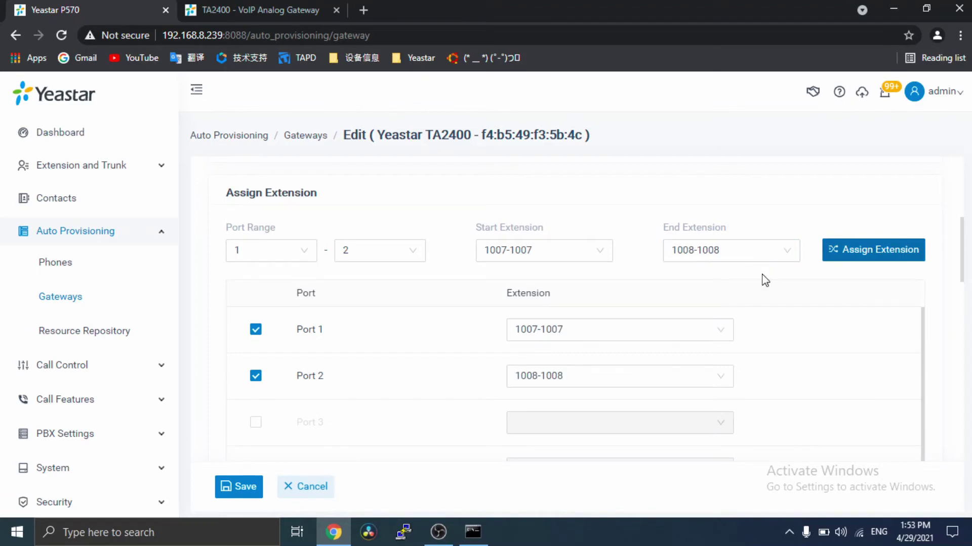
- Tick LAN Settings in the Preference section to reveal the gateway's static IP fields
scroll(762, 278, down, 3)
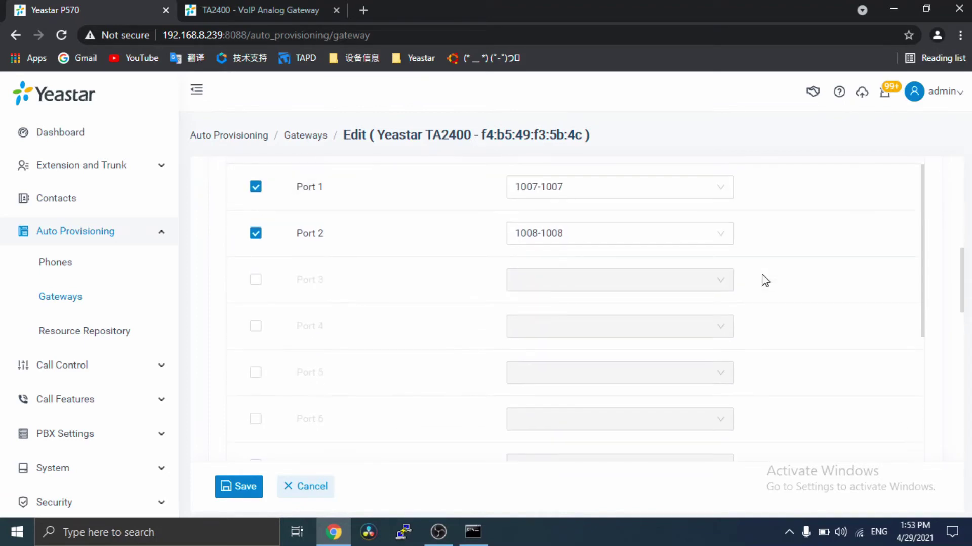
scroll(625, 251, down, 10)
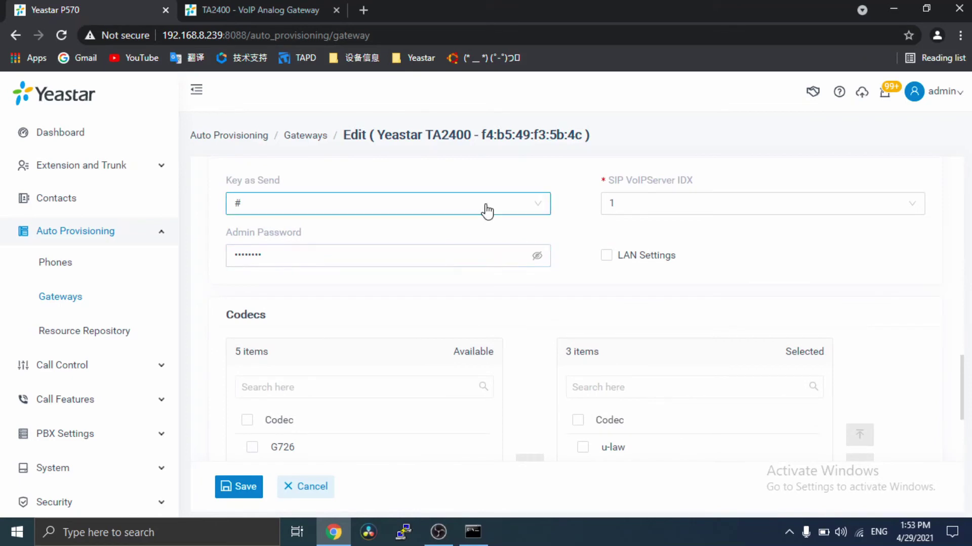
scroll(478, 222, up, 1)
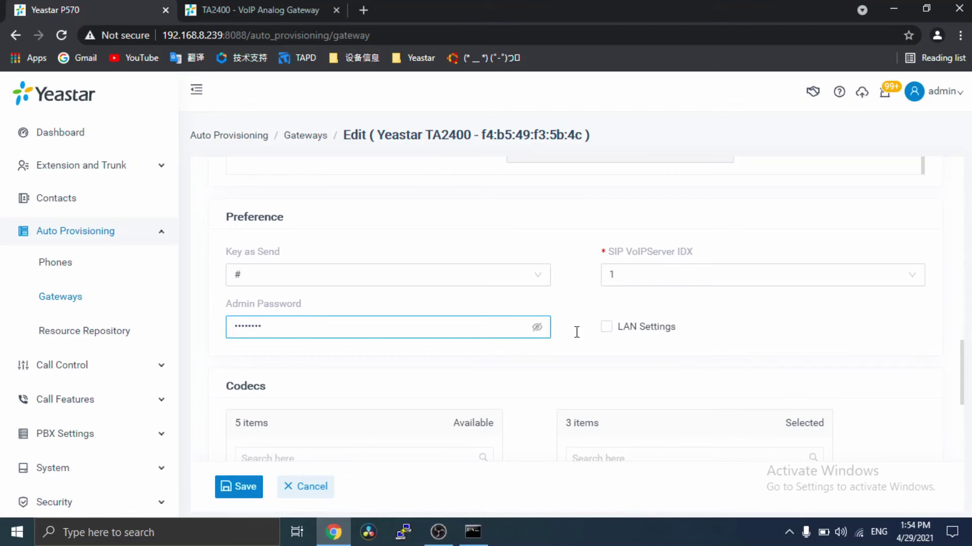
click(606, 327)
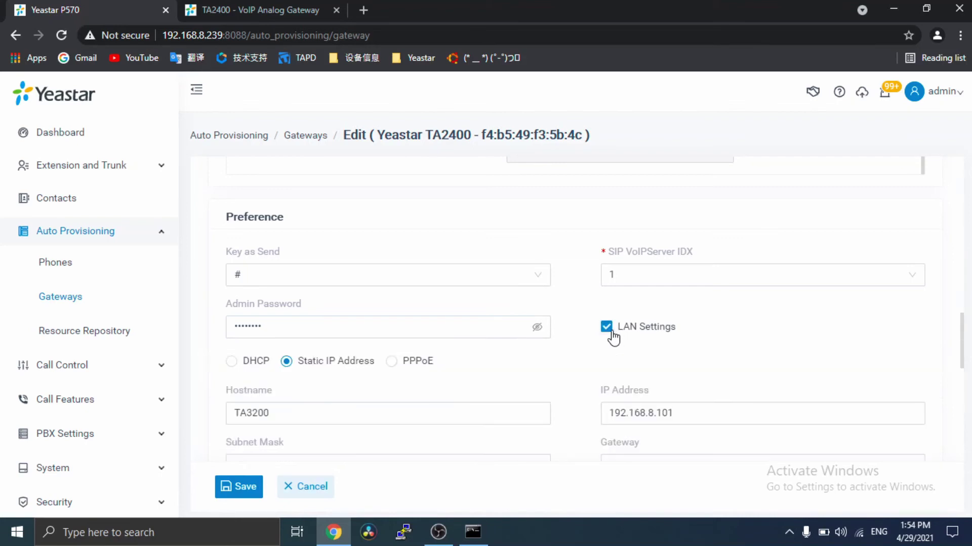
- Change the gateway's static IP's last octet so it reads 192.168.8.110
scroll(612, 337, down, 3)
click(691, 272)
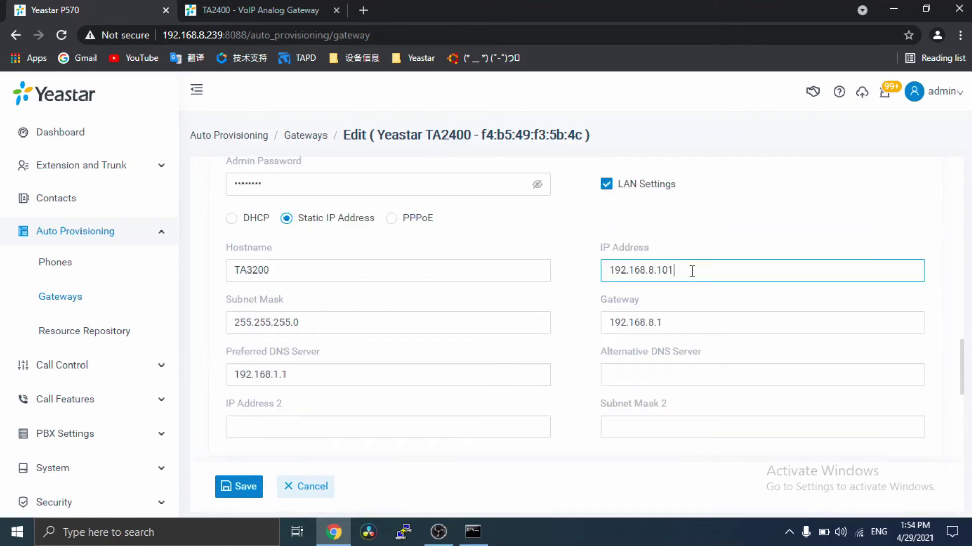
key(BackSpace)
key(BackSpace)
key(BackSpace)
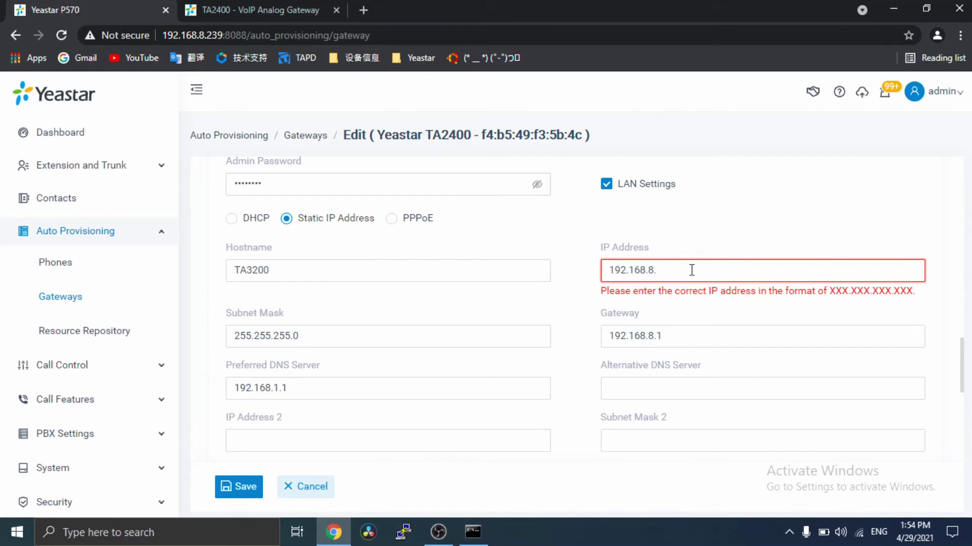
text(110)
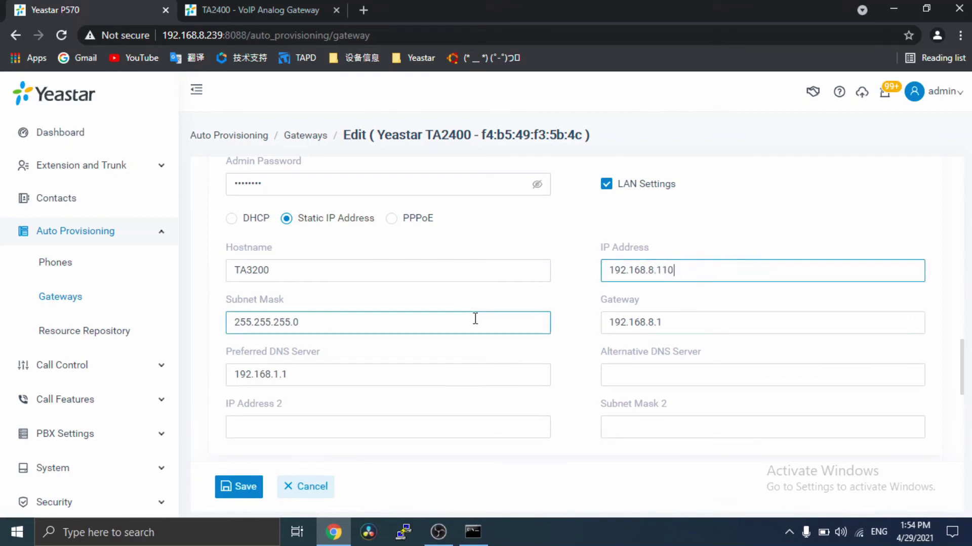
scroll(475, 319, down, 6)
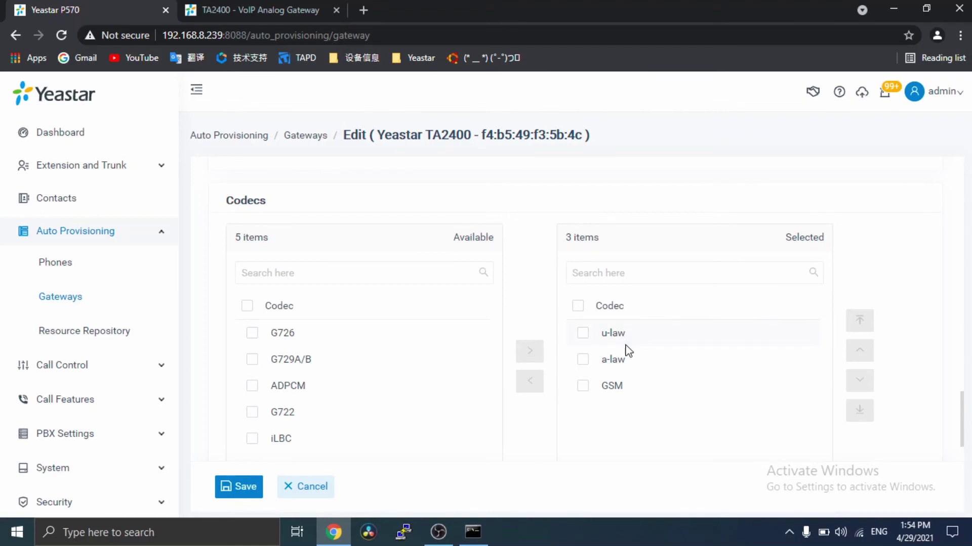
scroll(658, 393, down, 2)
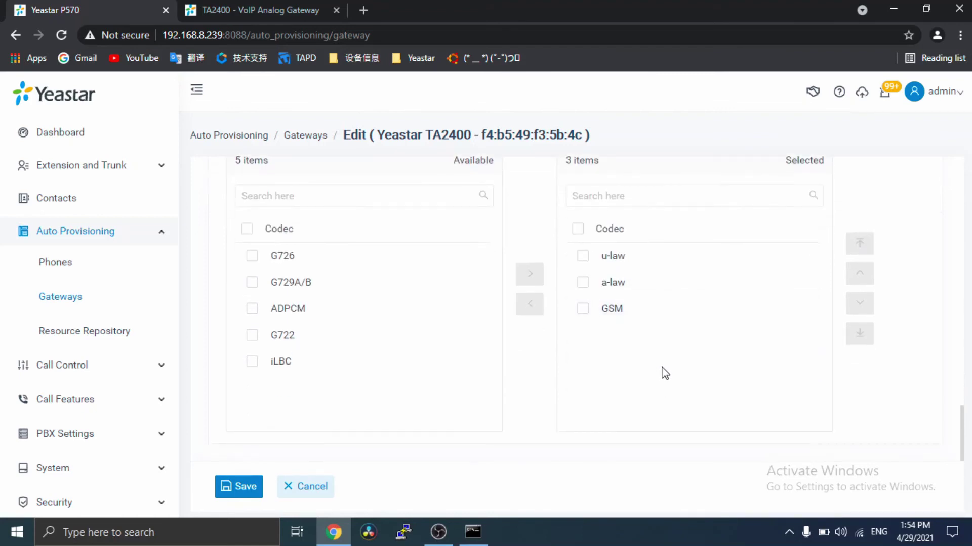
- Save the TA2400 gateway's provisioning settings
click(234, 489)
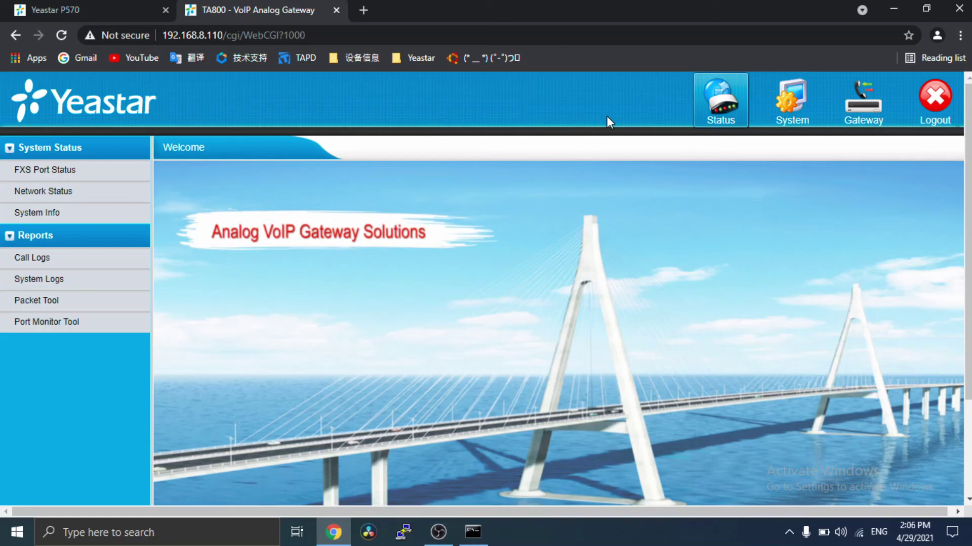
- Verify FXS ports 1–2 show 1007 and 1008, then view LAN Settings with IP 192.168.8.110
click(81, 169)
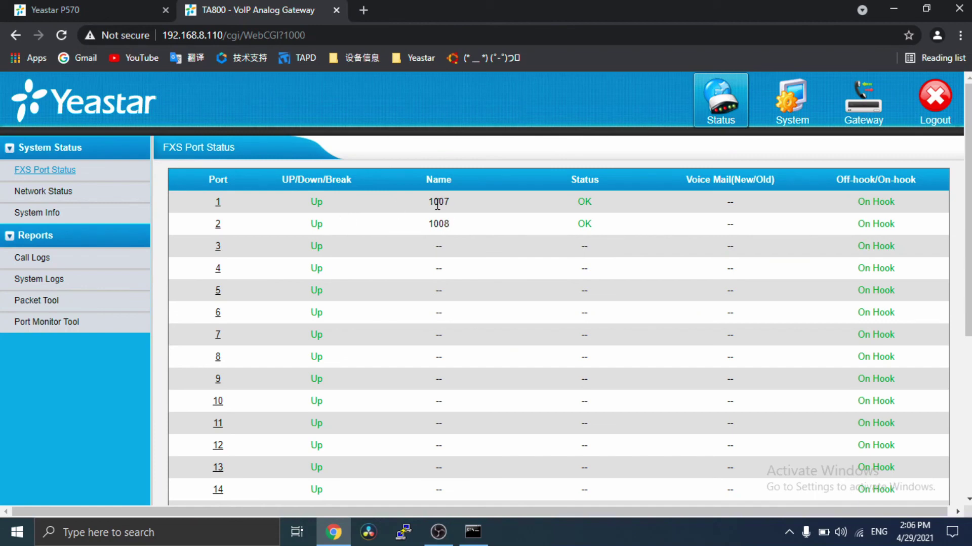
drag(434, 202, 455, 234)
click(504, 236)
click(790, 120)
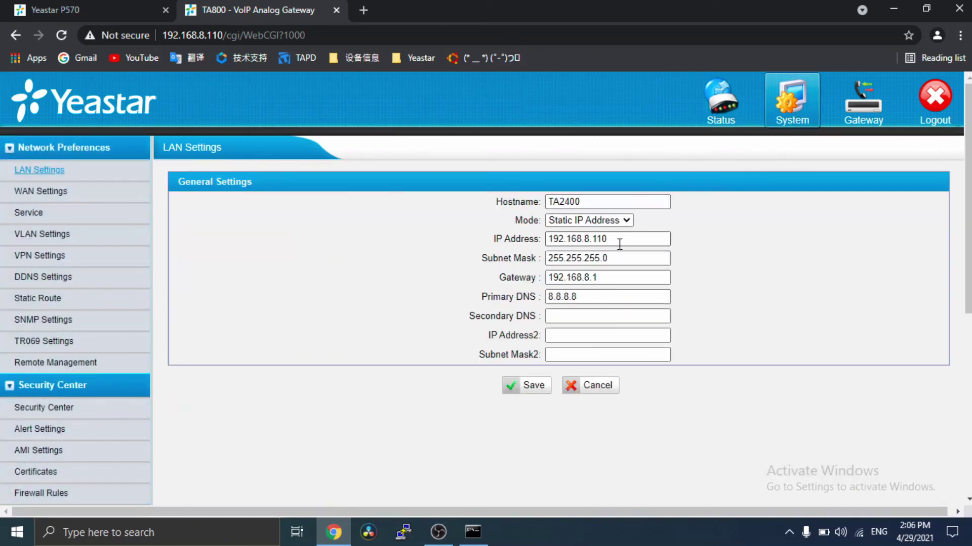